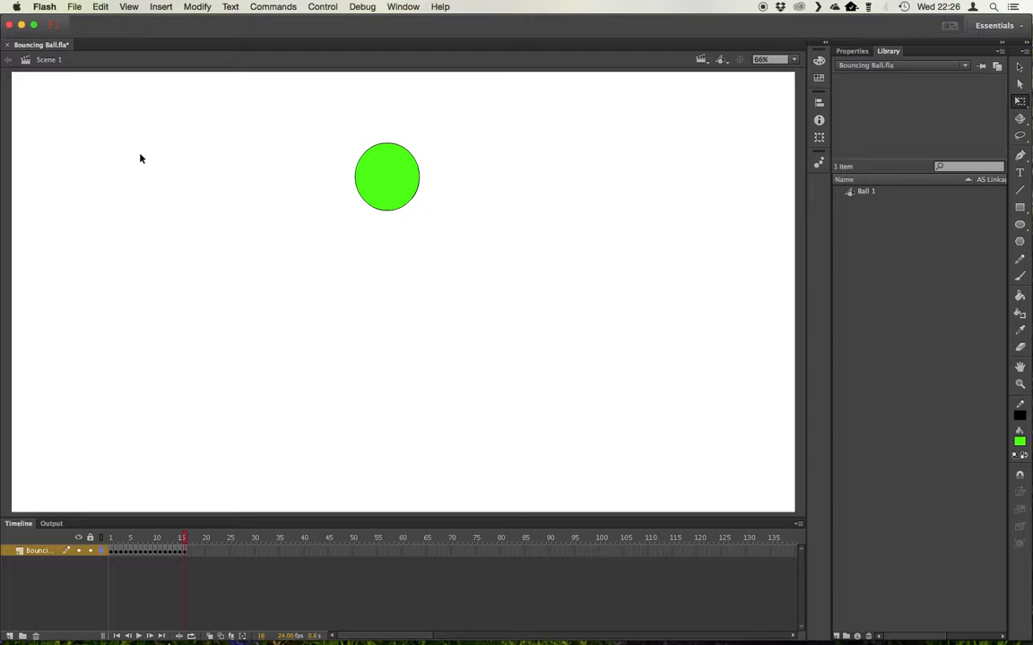
Scrub through the bouncing ball's opening frames and return to frame 1
mouse_move(141, 552)
mouse_down()
mouse_move(112, 553)
mouse_move(184, 553)
mouse_move(122, 554)
mouse_up()
click(122, 553)
click(113, 542)
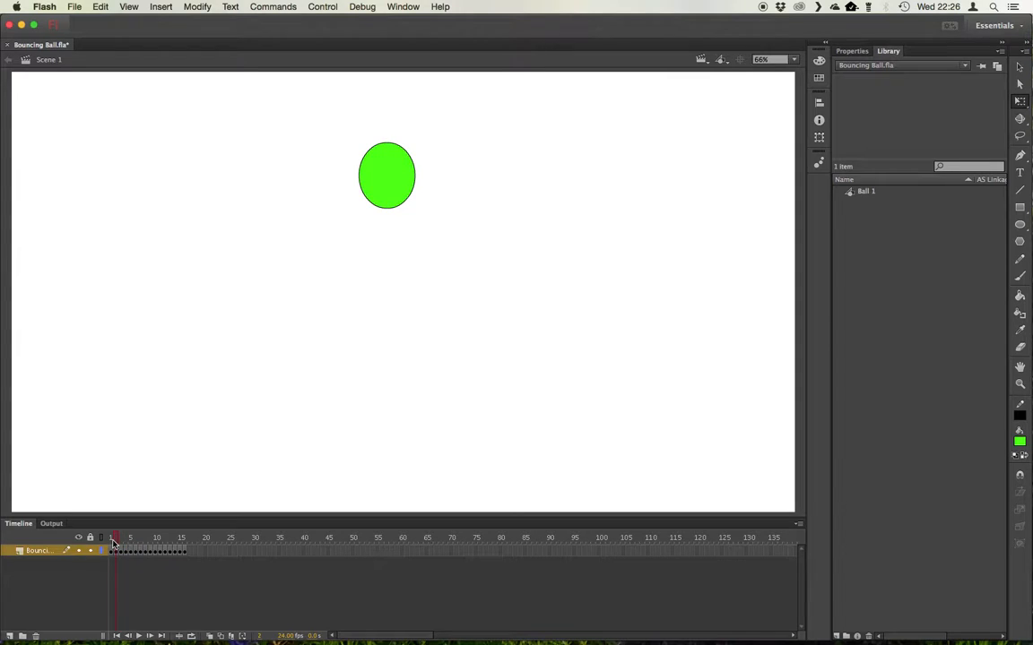
click(109, 544)
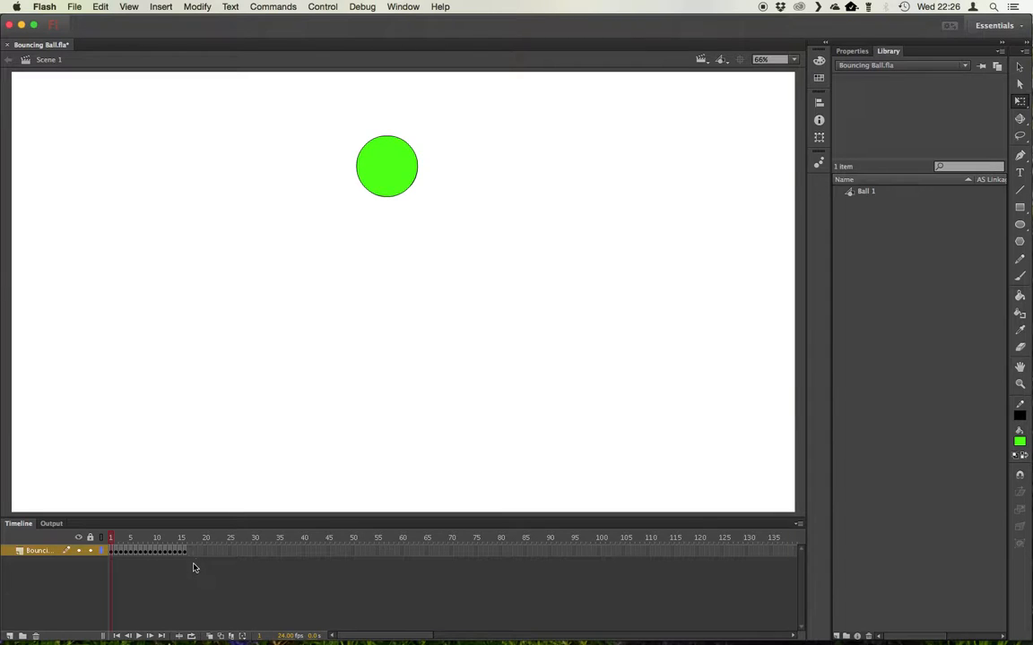
Create a new Movie Clip symbol named "Bounce Cycle" in the library root
click(159, 7)
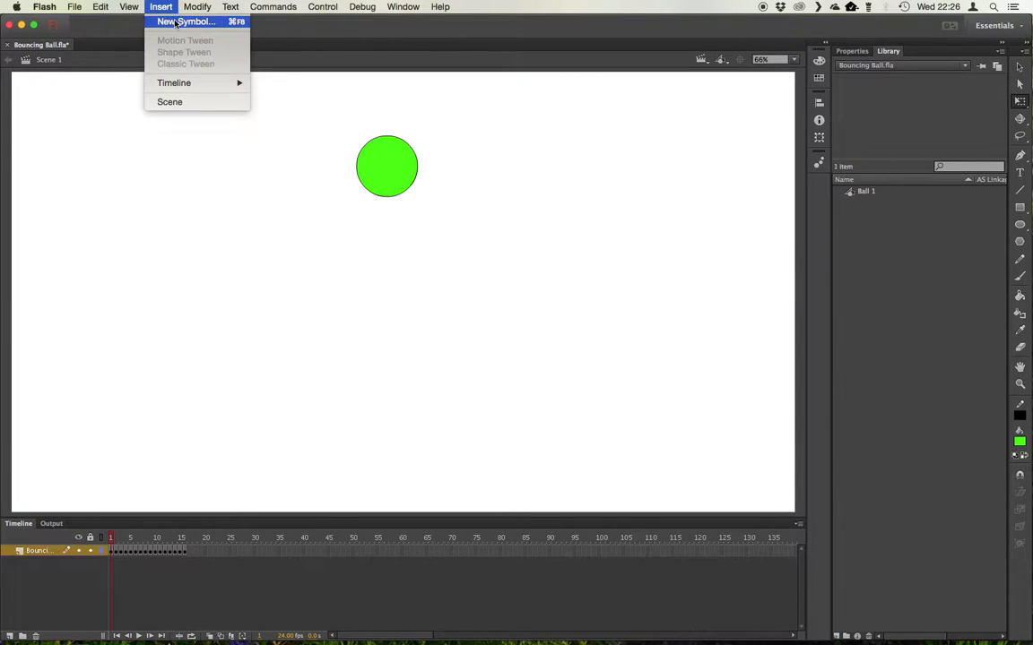
click(175, 22)
click(423, 209)
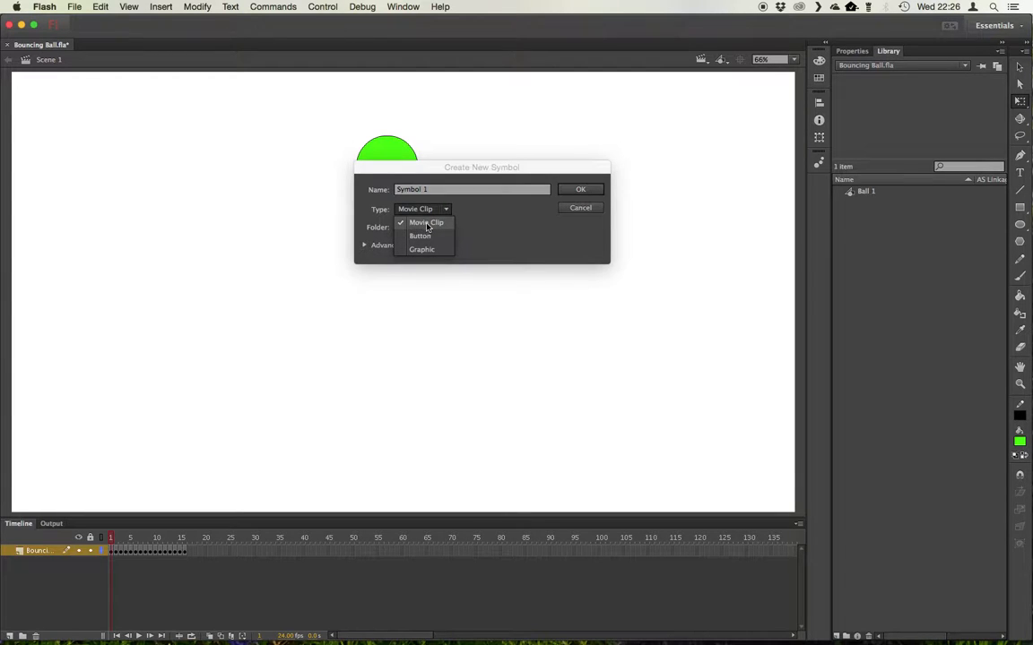
click(426, 223)
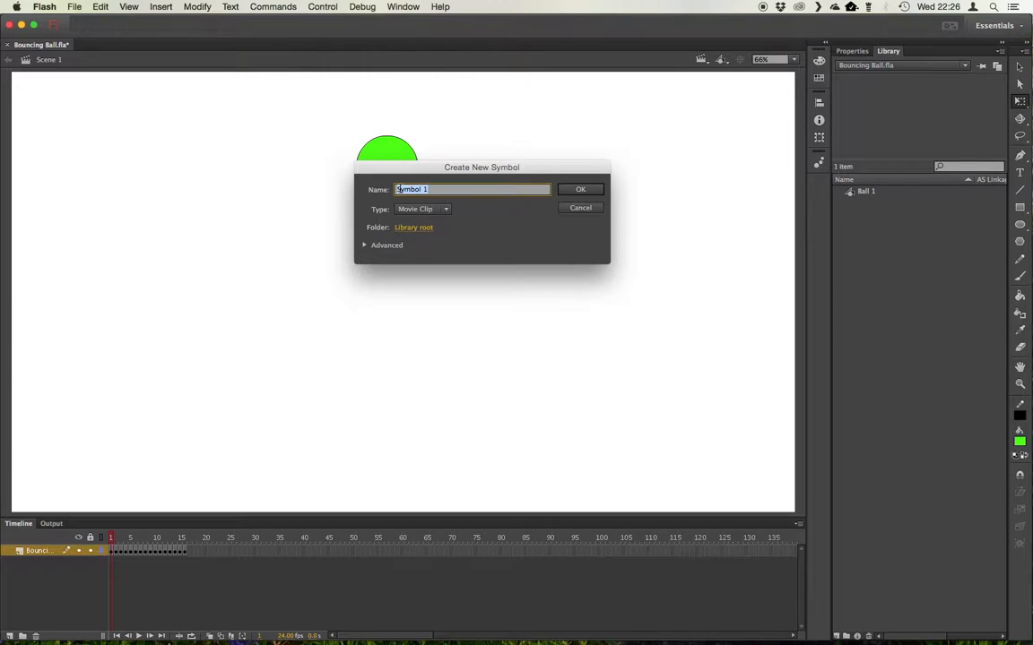
text(Bounce Cycle)
key(Return)
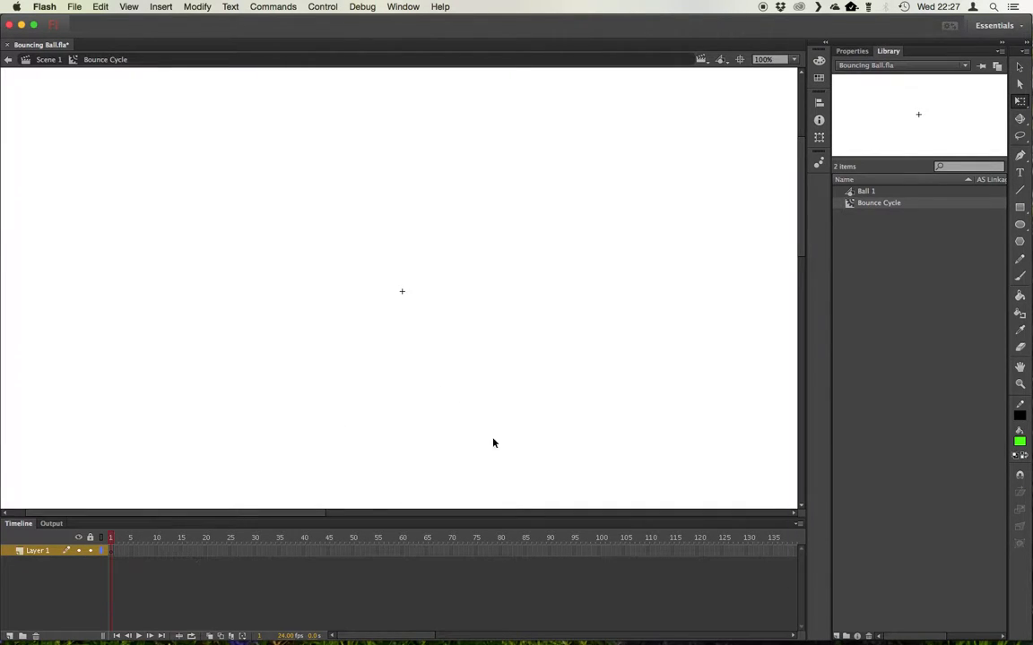
Return to Scene 1 and copy frames 1 to 16 of the bouncing ball layer
click(863, 192)
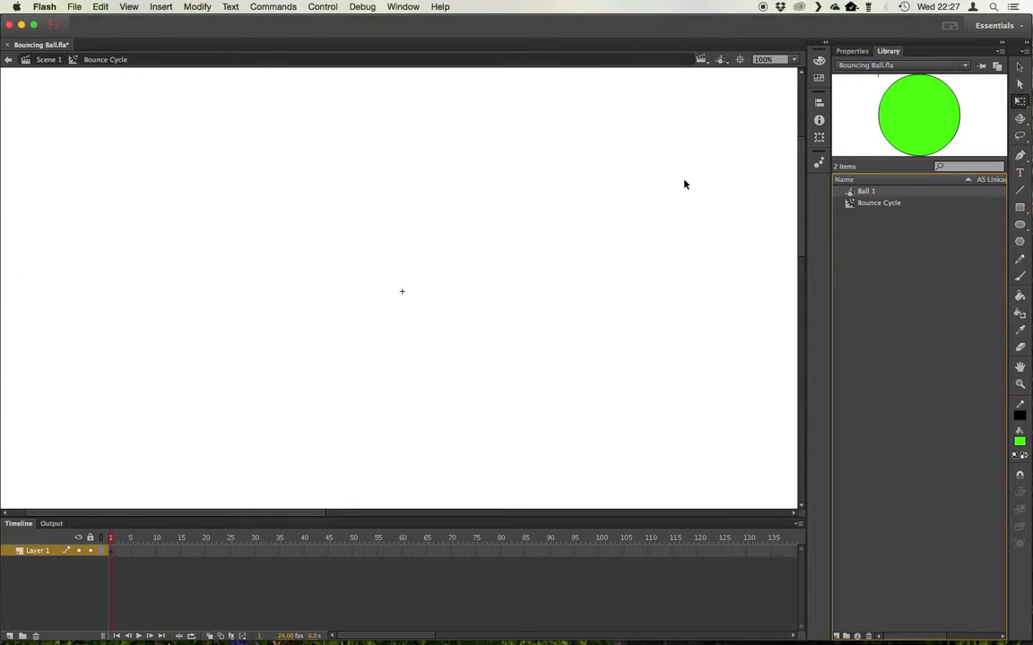
click(701, 60)
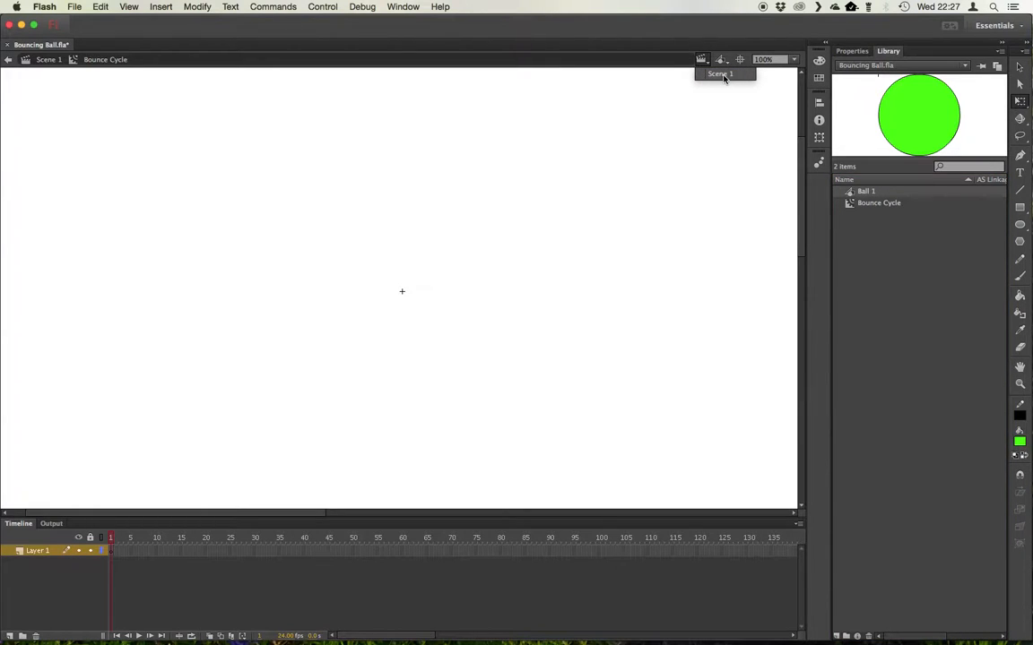
click(721, 76)
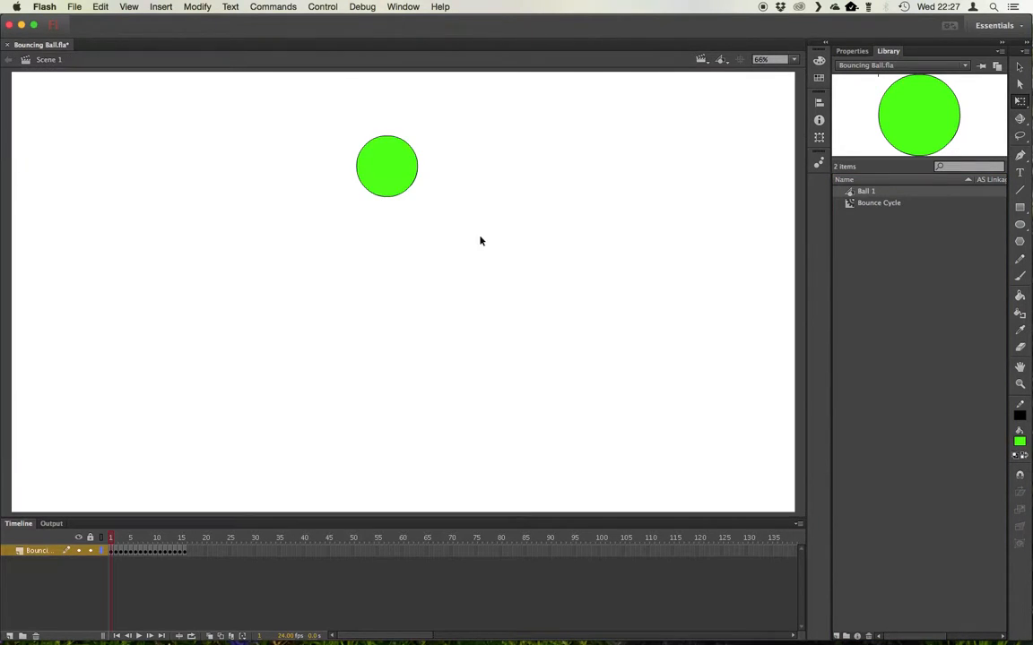
drag(111, 550, 184, 552)
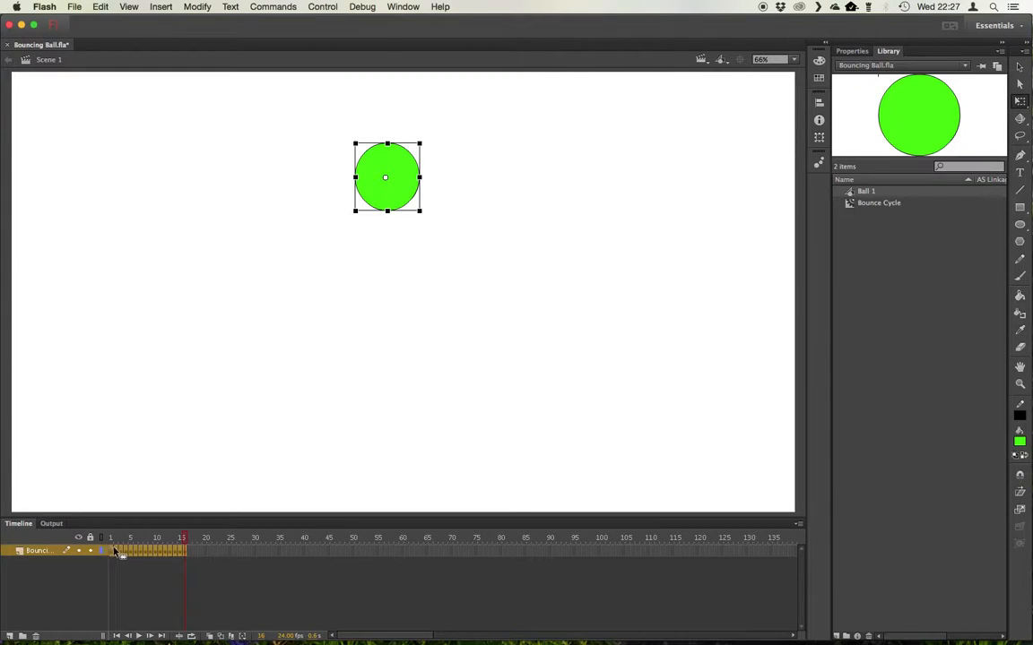
right_click(161, 554)
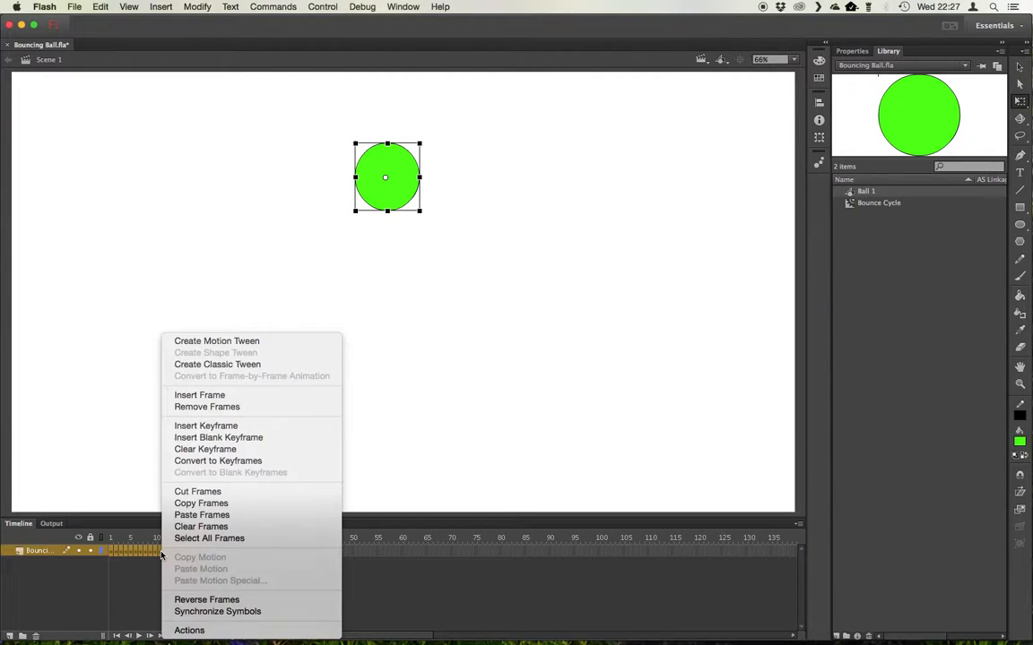
click(211, 506)
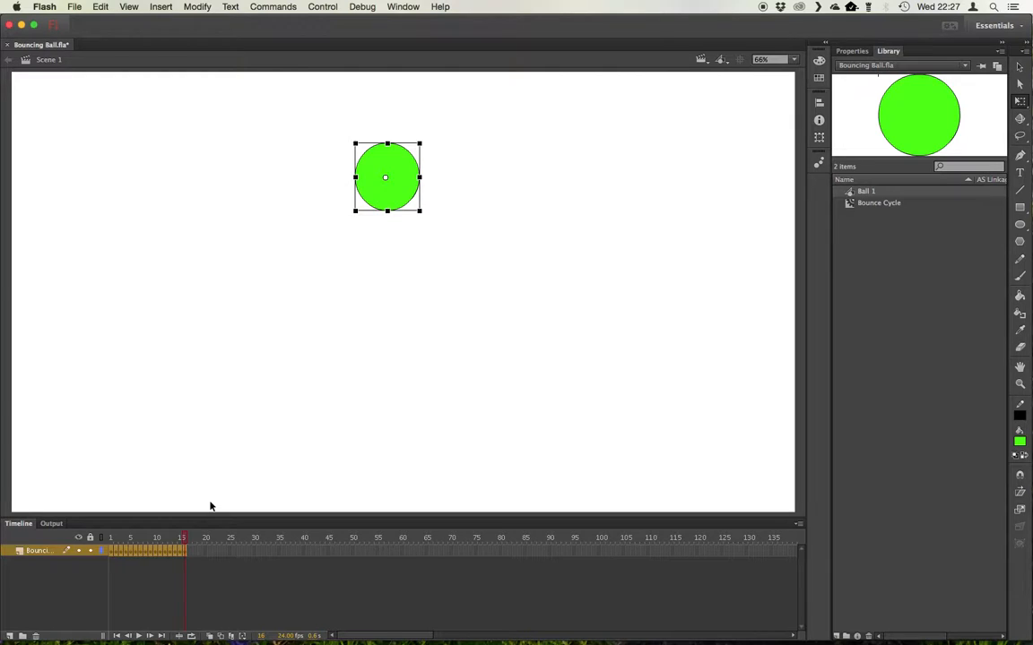
Open the Bounce Cycle symbol for editing and paste the copied frames at frame 1 of its empty layer
double_click(850, 206)
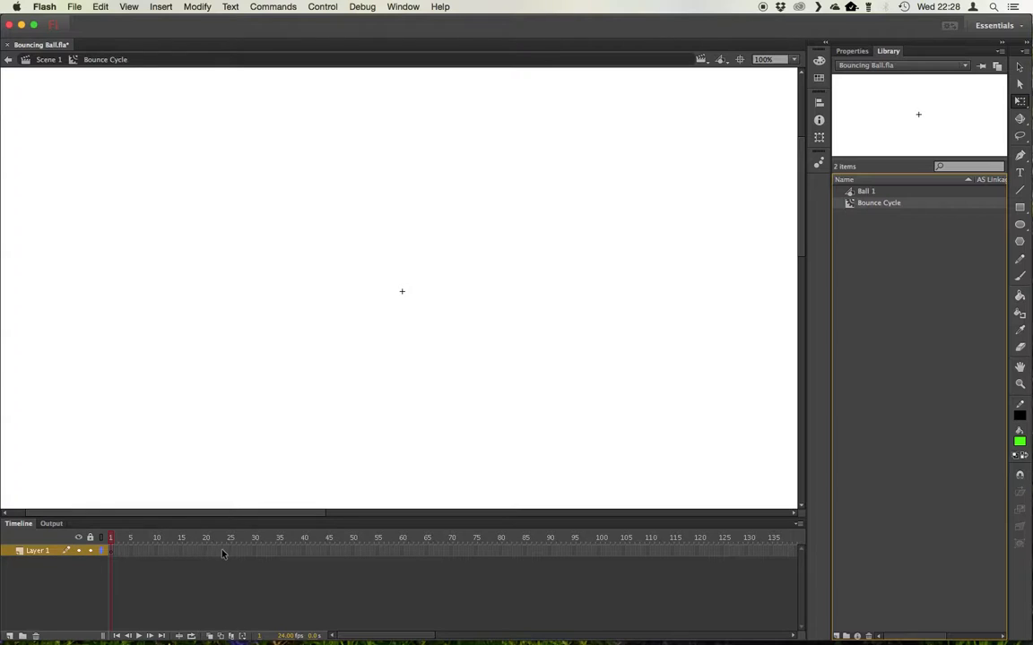
right_click(111, 553)
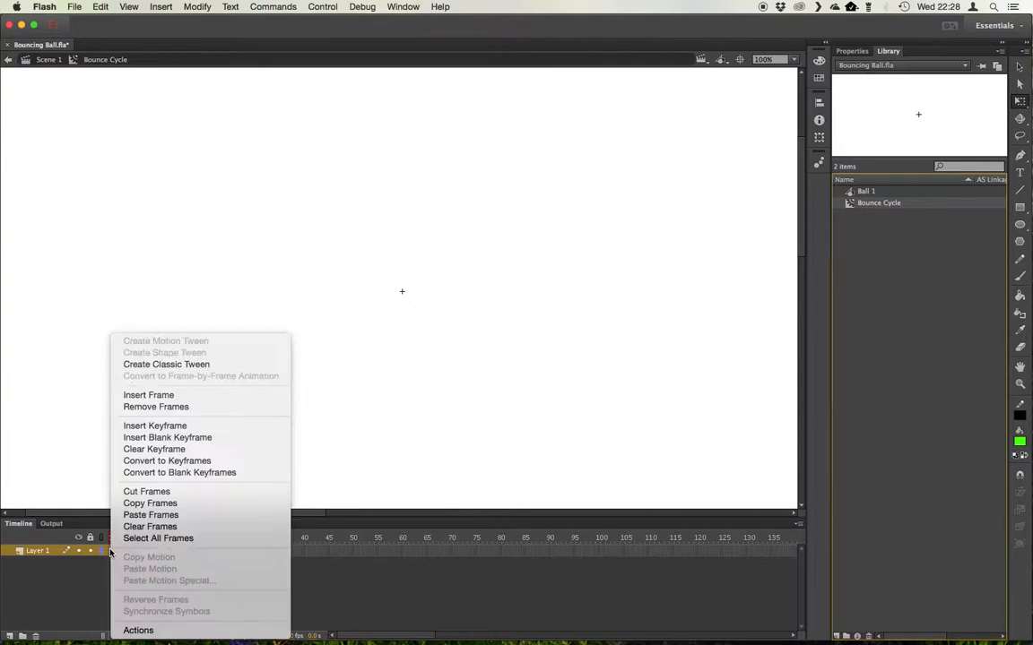
click(151, 516)
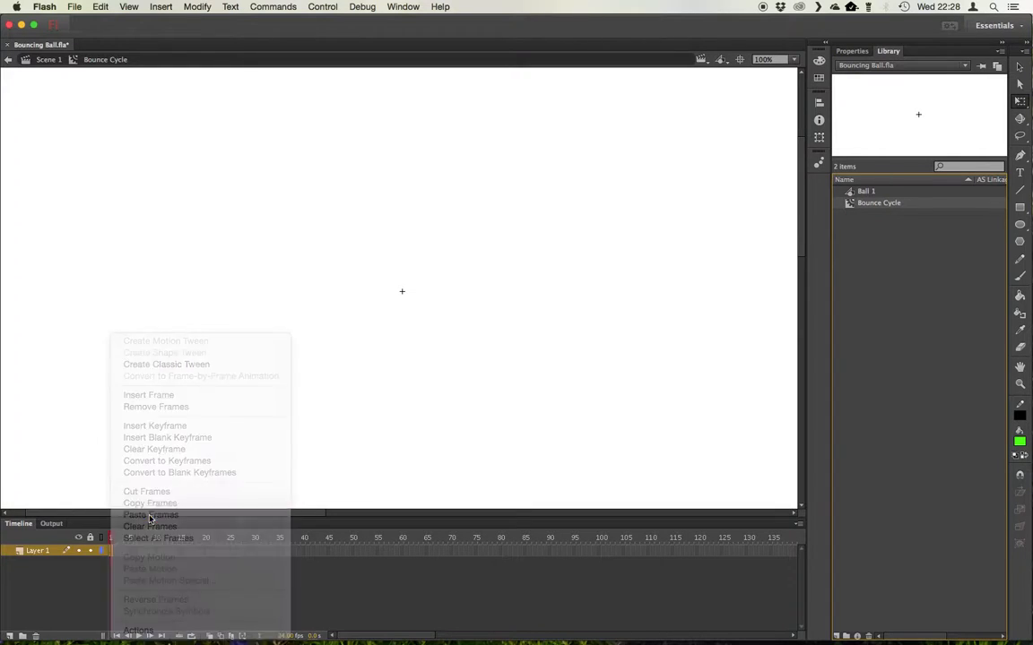
mouse_move(110, 540)
mouse_down()
mouse_move(185, 541)
mouse_move(110, 540)
mouse_up()
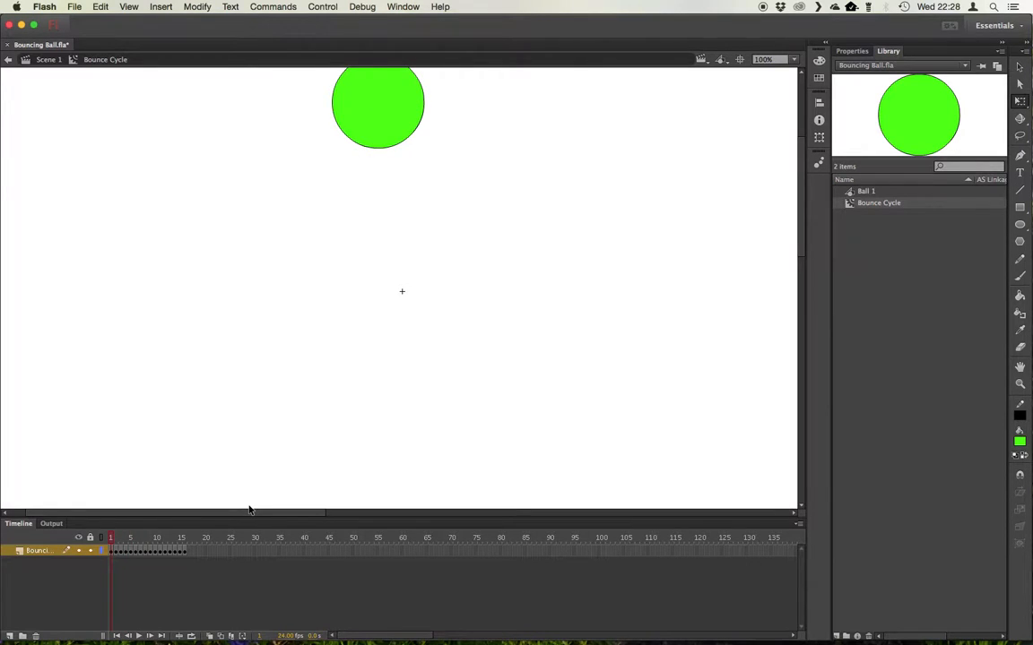
Return to Scene 1 and delete the original bouncing ball layer
click(702, 59)
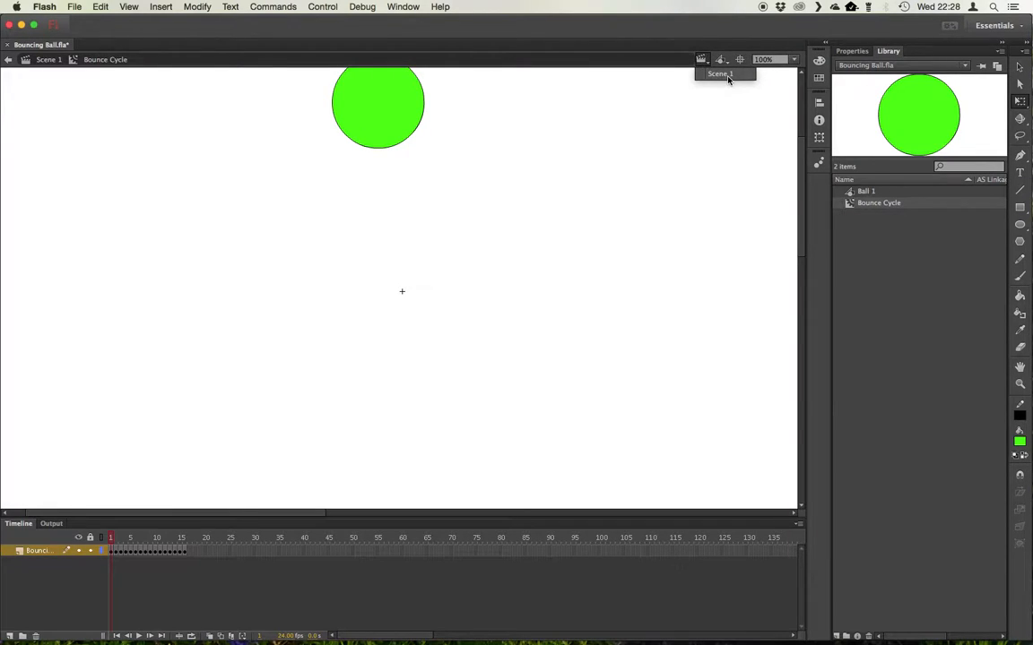
click(722, 74)
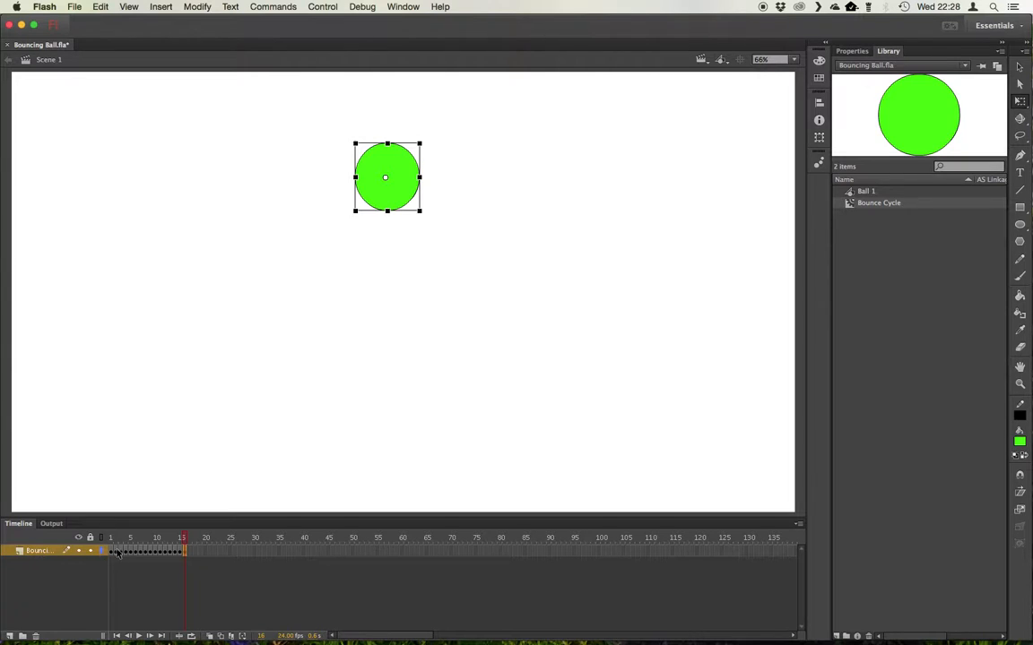
click(38, 552)
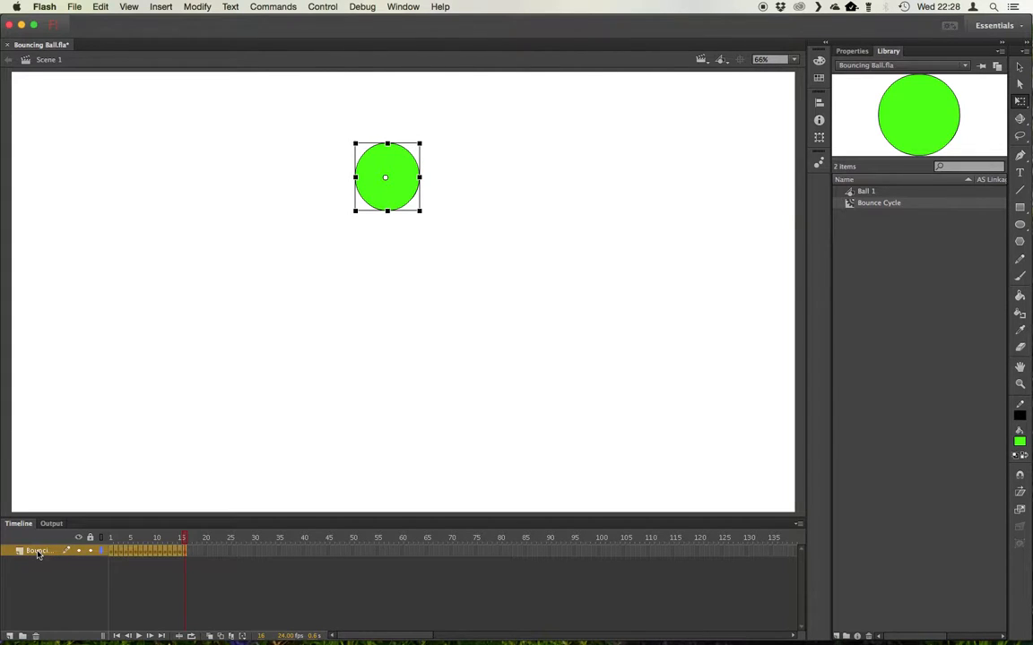
click(36, 638)
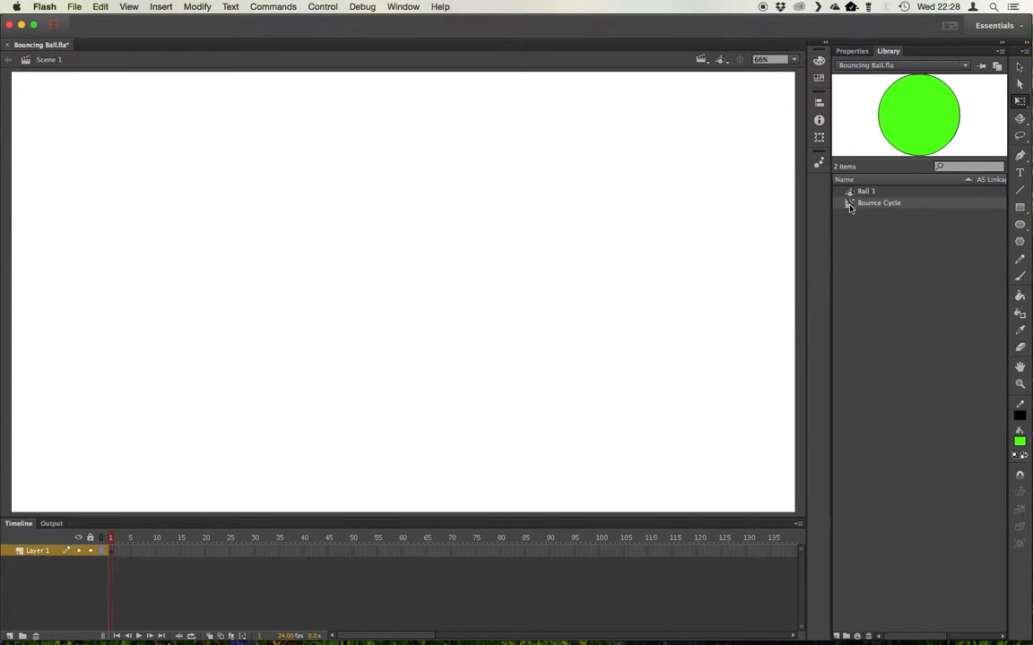
Place a Bounce Cycle instance near the stage's upper-left corner and create a motion tween on it
drag(851, 208, 99, 186)
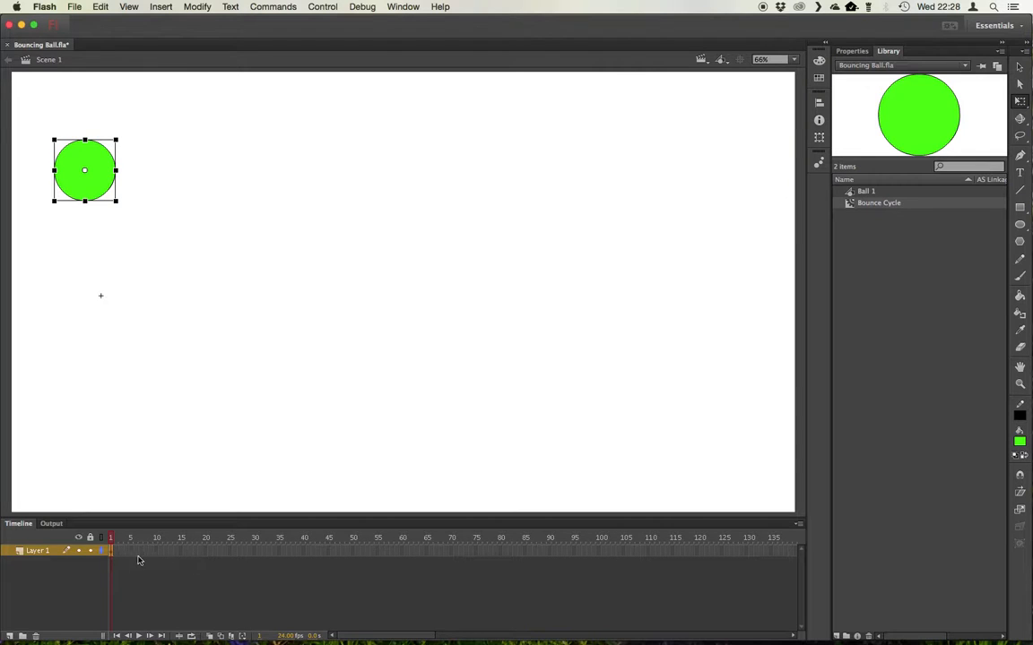
right_click(95, 163)
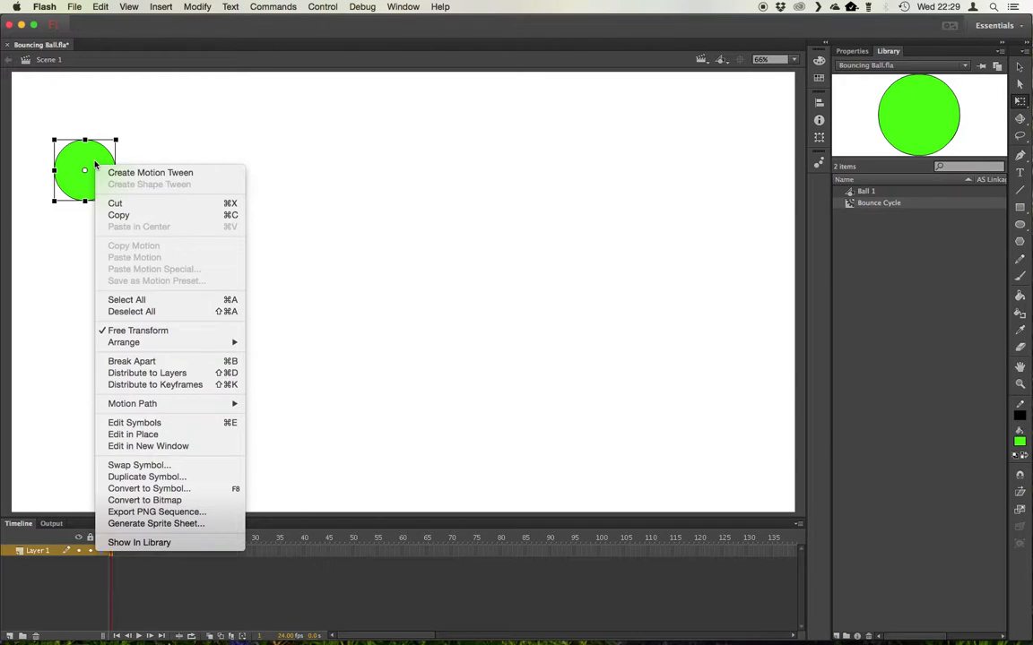
click(151, 173)
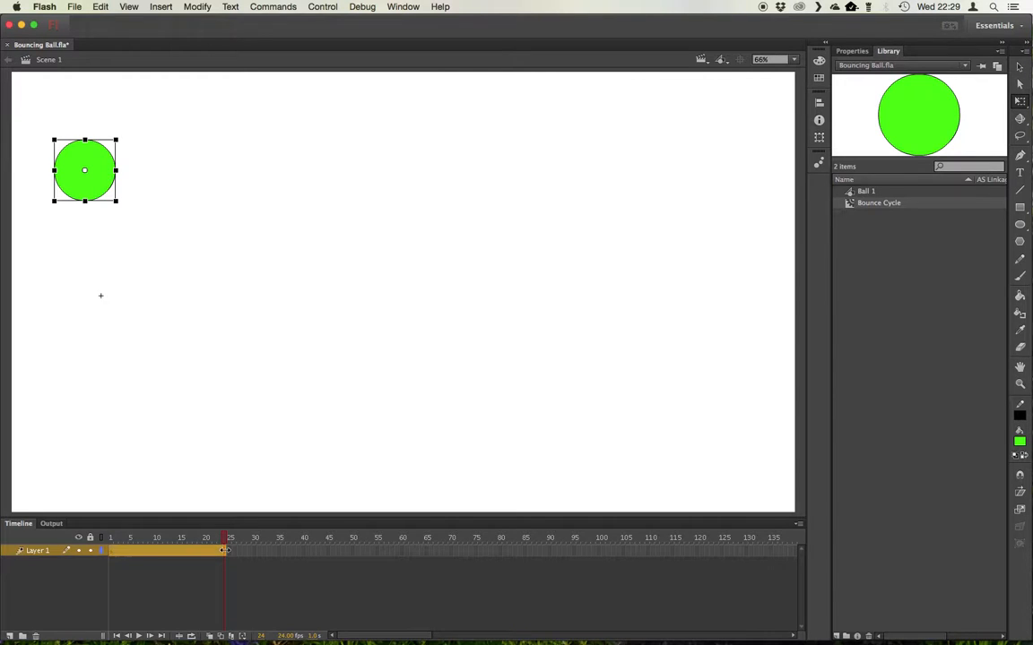
Extend the motion tween to frame 120 and insert a keyframe there for all properties
drag(225, 550, 698, 550)
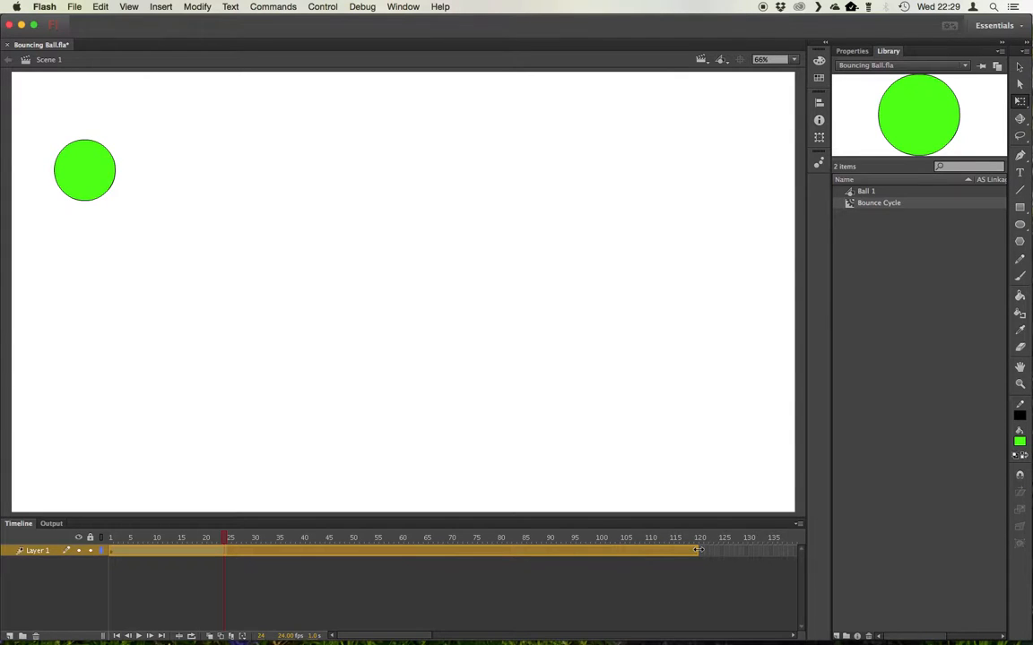
click(700, 551)
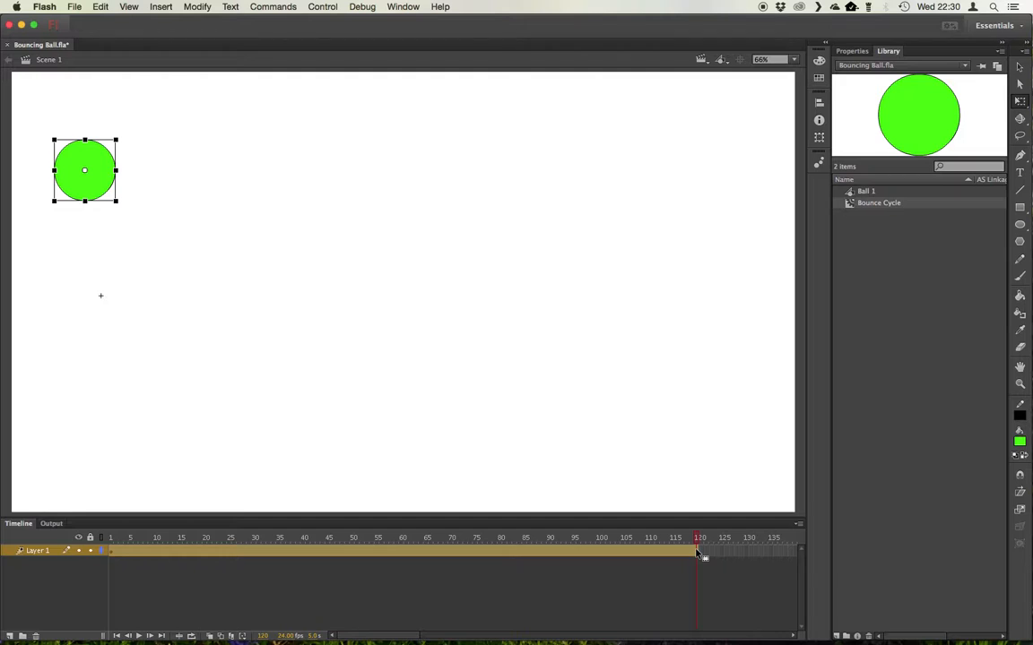
right_click(697, 553)
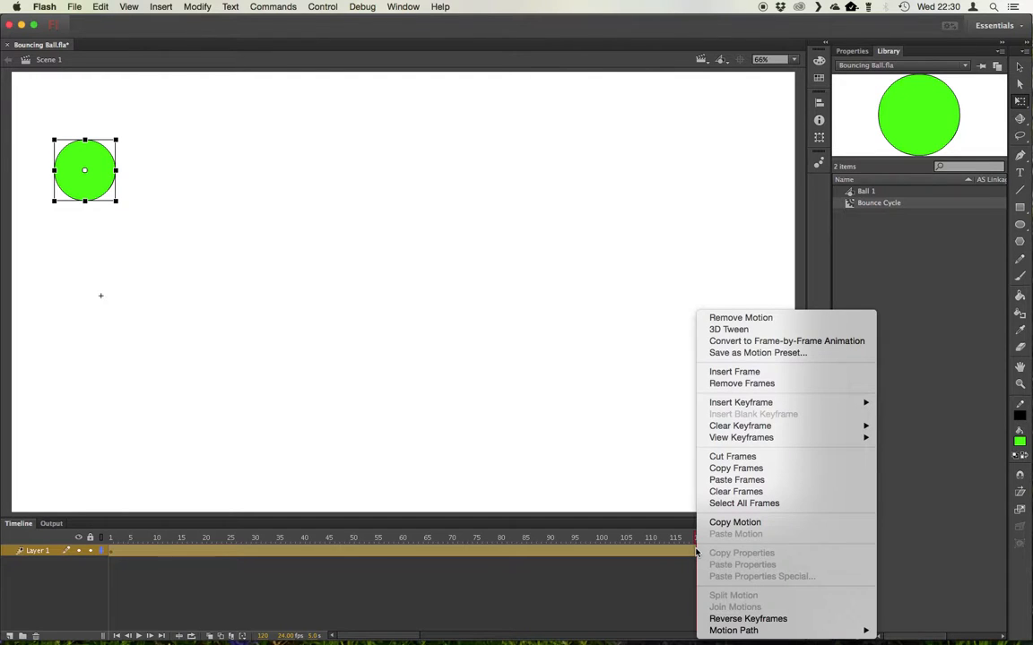
mouse_move(742, 406)
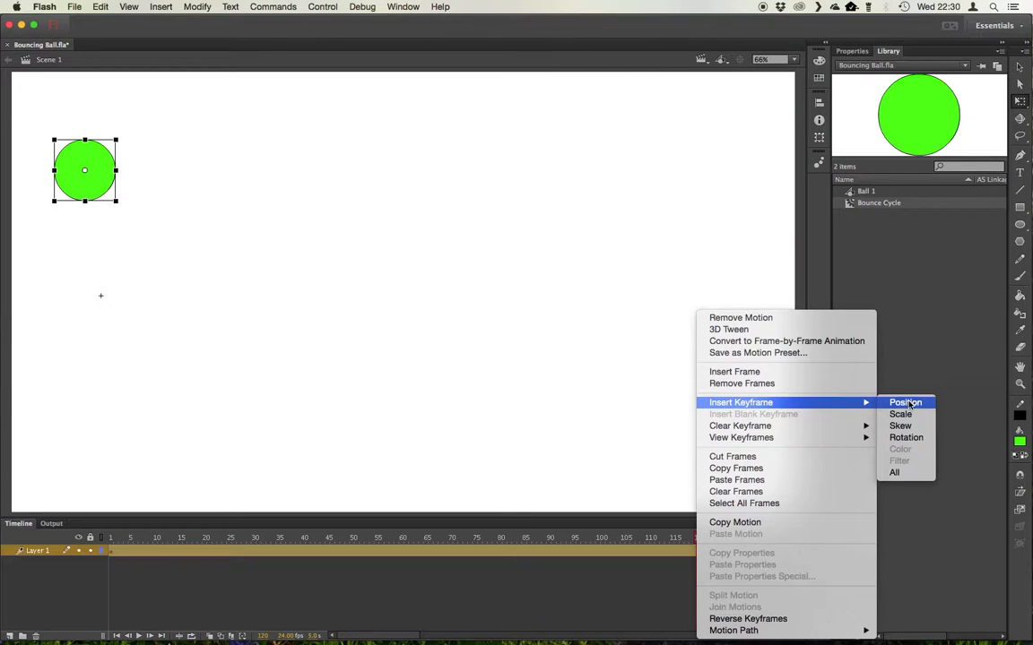
click(913, 475)
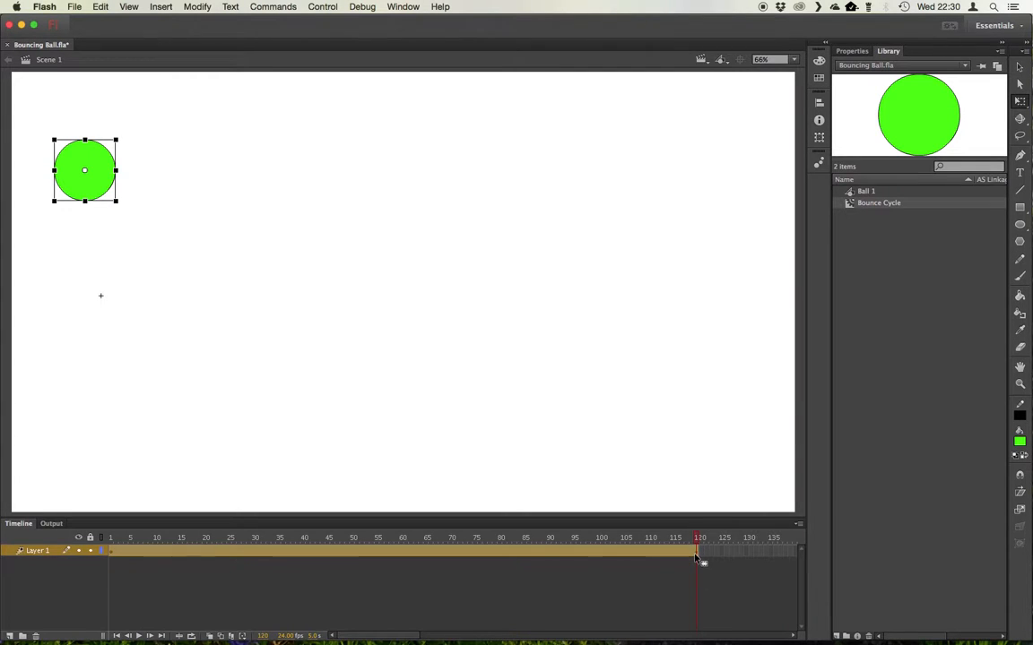
At frame 120, move the ball straight across to the stage's right side and shrink it to about a third of its size
drag(86, 188, 722, 186)
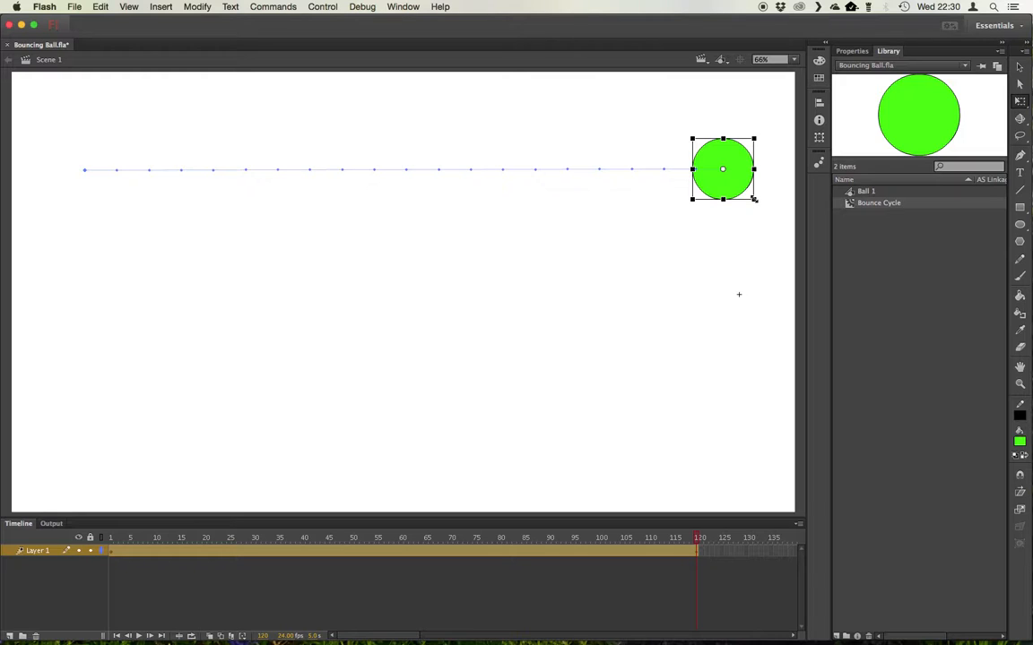
drag(754, 199, 734, 183)
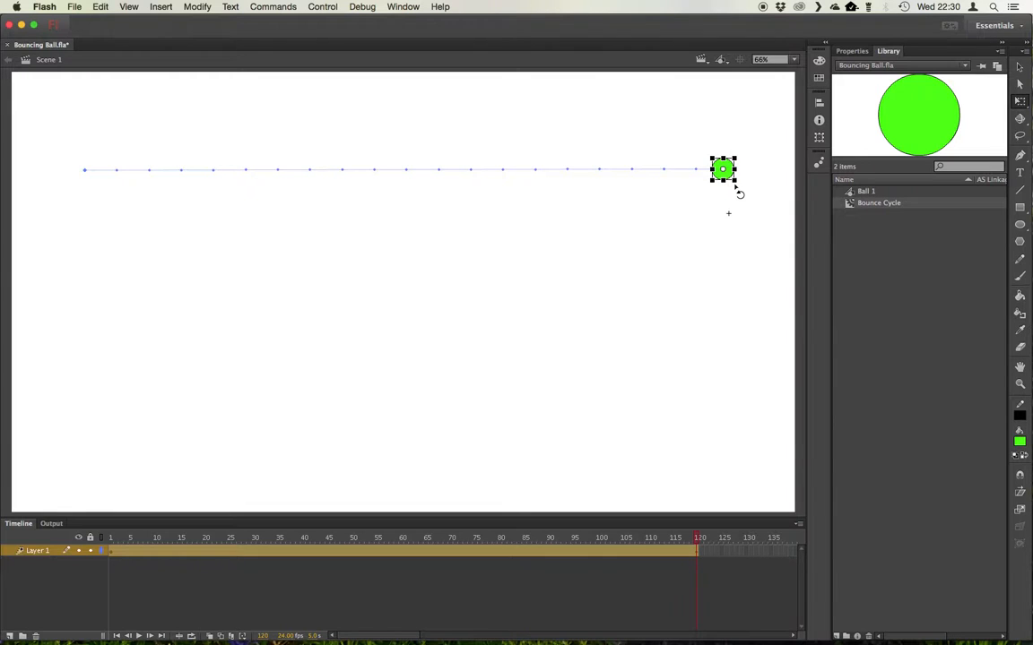
Play the tween on the timeline and run a test of the movie
click(137, 636)
click(325, 6)
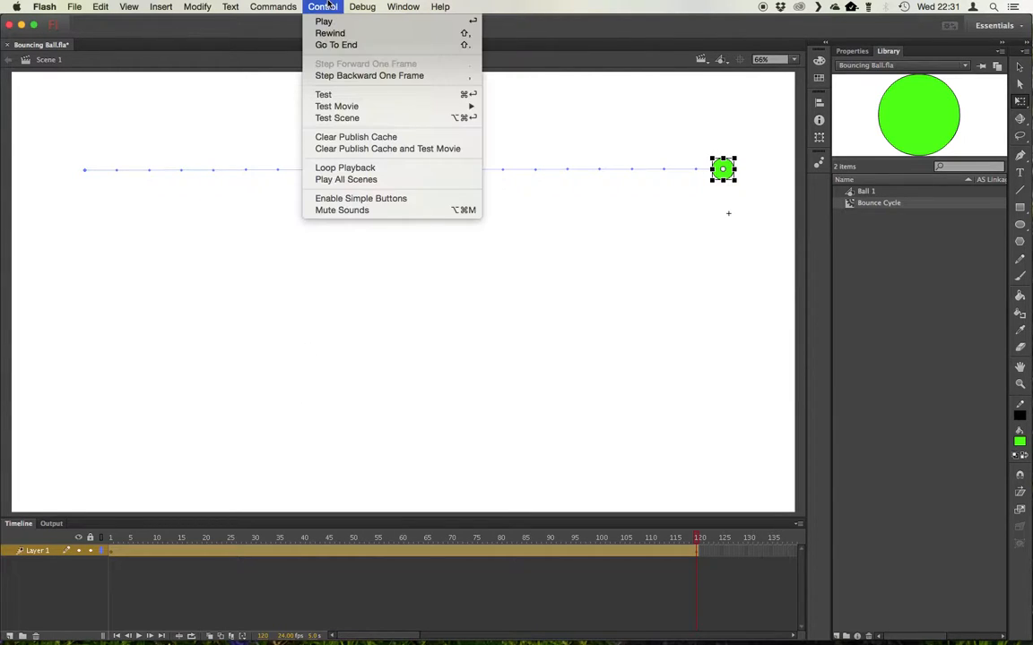
click(341, 95)
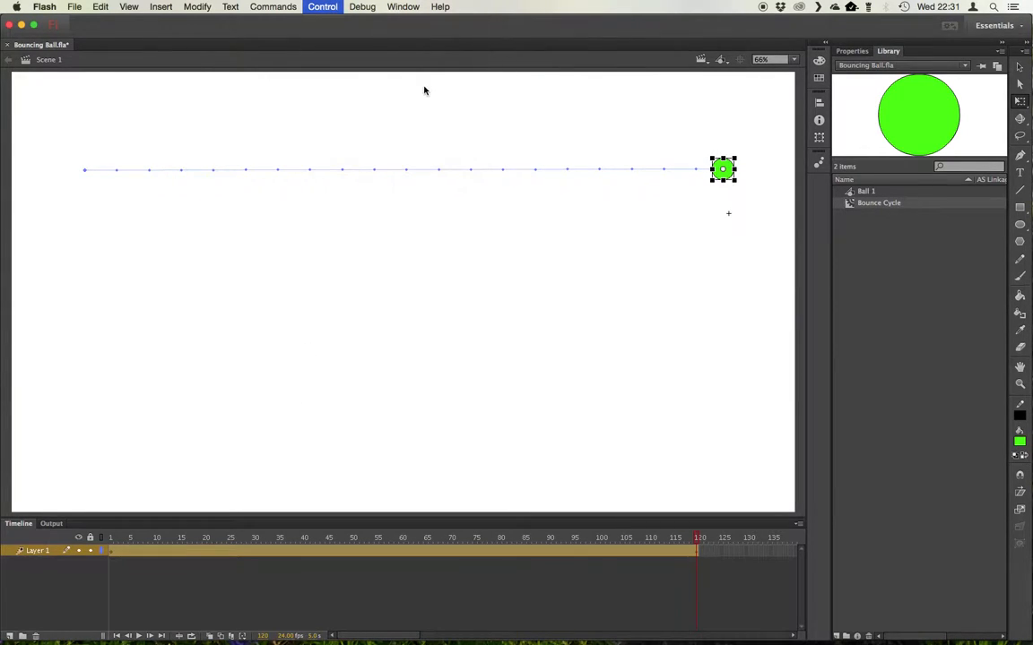